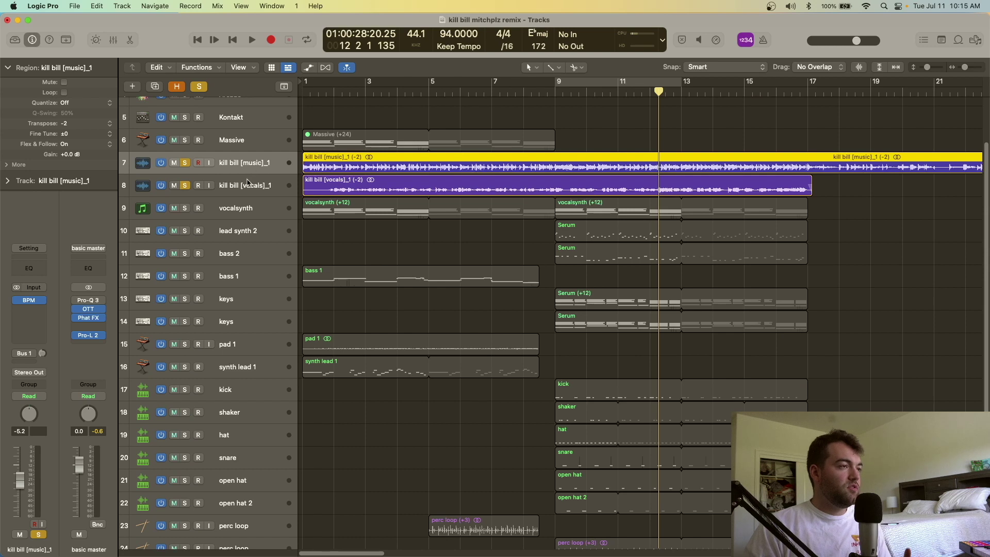
Play the soloed kill bill [music]_1 and kill bill [vocals]_1 tracks from bar 1, stopping in bar 2.
{"action": "left_click", "coordinate": [302, 91]}
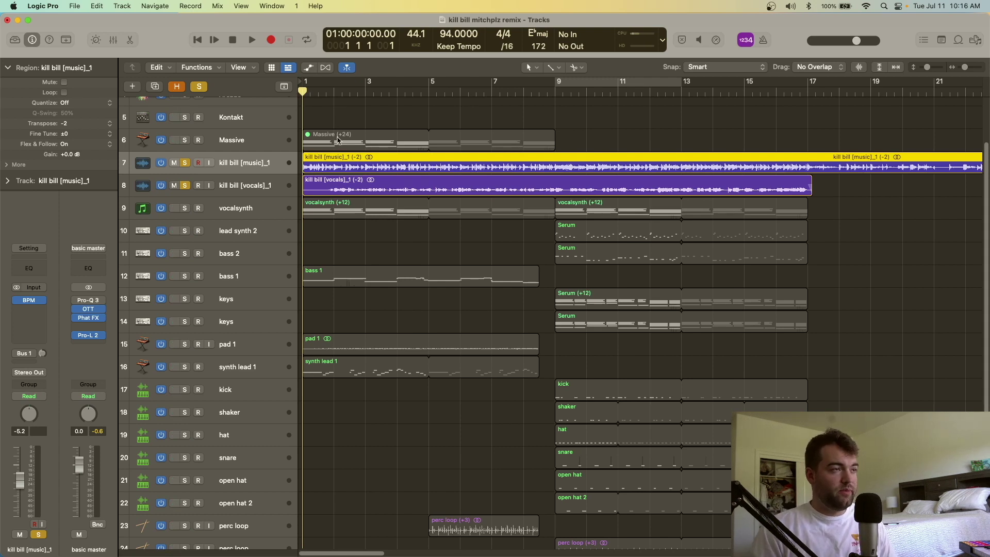
{"action": "key", "text": "space"}
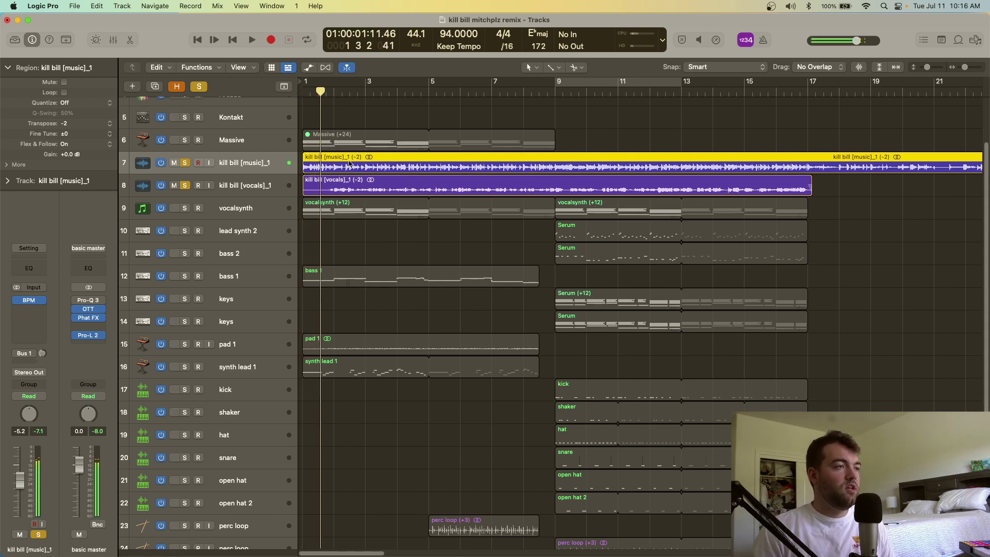
{"action": "left_click", "coordinate": [358, 183]}
{"action": "left_click", "coordinate": [359, 165]}
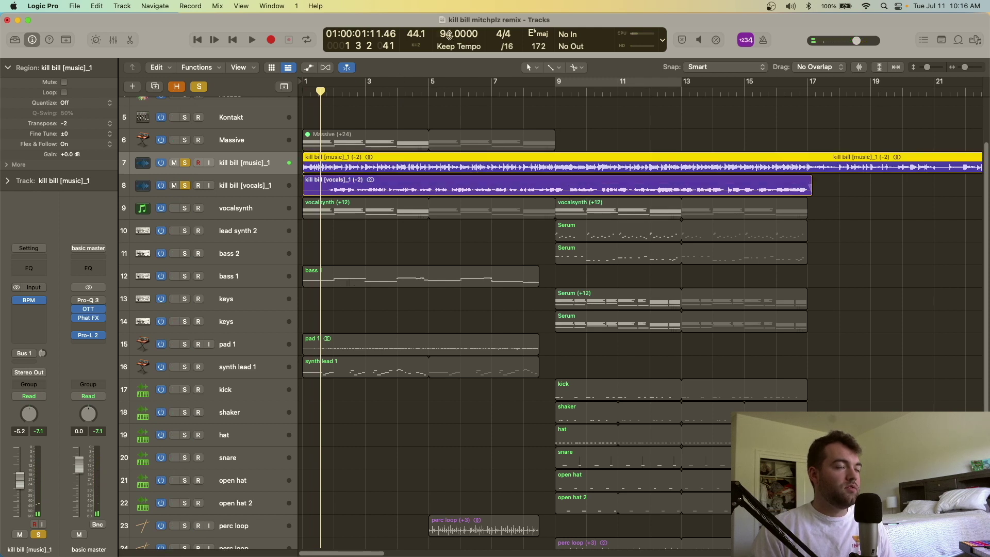
{"action": "key", "text": "space"}
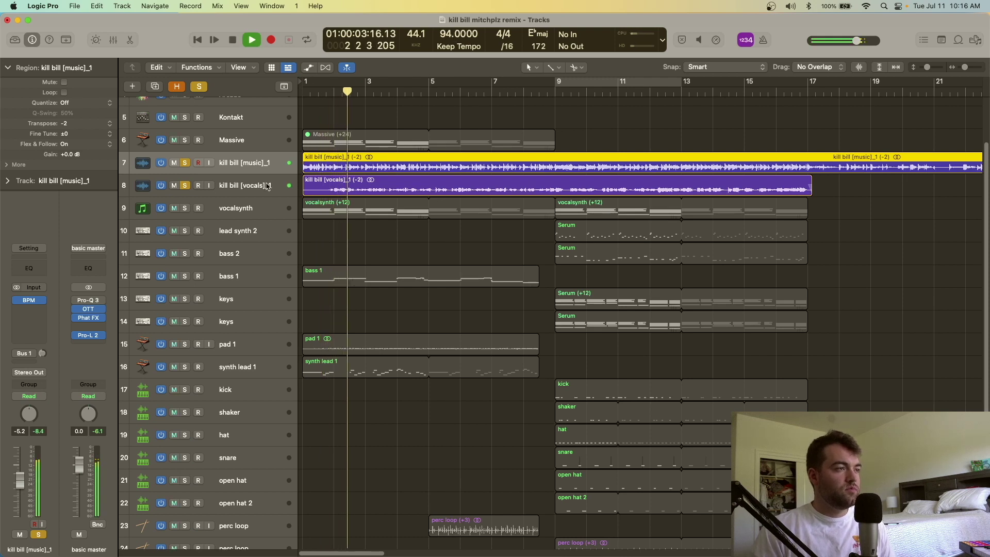
{"action": "left_click", "coordinate": [364, 188]}
{"action": "key", "text": "space"}
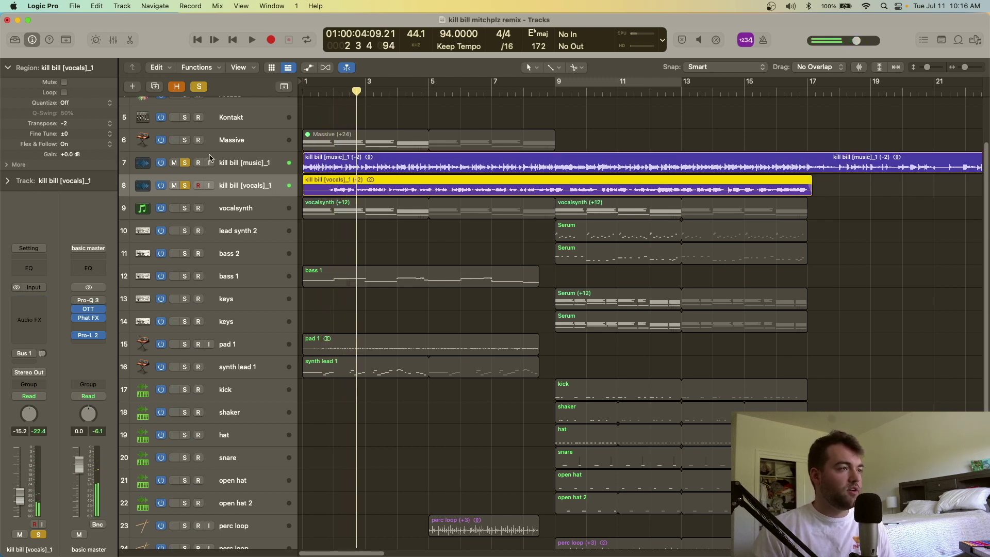
Unsolo the kill bill music and vocals tracks and mute kill bill [music]_1.
{"action": "left_click", "coordinate": [185, 163]}
{"action": "left_click", "coordinate": [185, 185]}
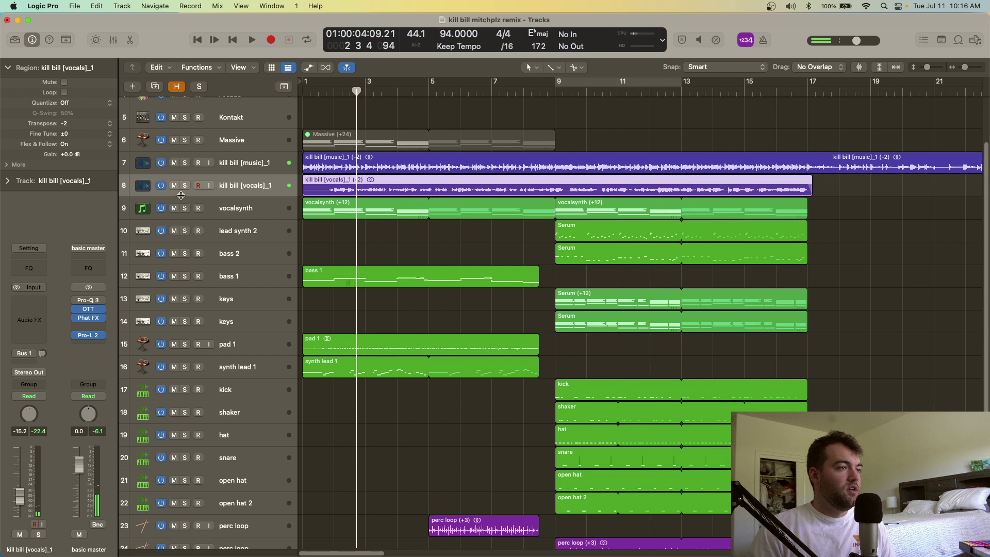
{"action": "left_click", "coordinate": [216, 210]}
{"action": "left_click", "coordinate": [174, 163]}
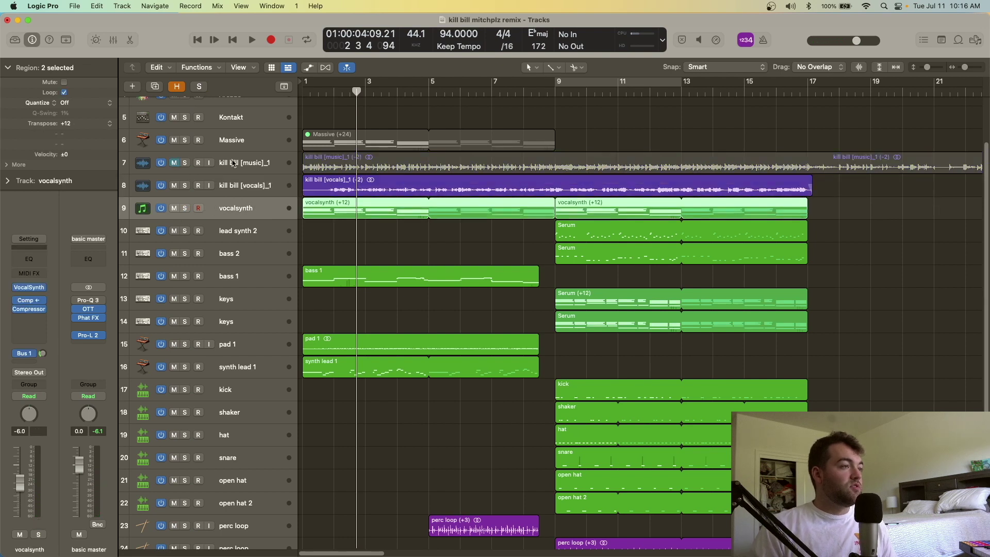
Solo kill bill [vocals]_1 and vocalsynth and play them from the beginning, skipping ahead to bar 5.
{"action": "left_click", "coordinate": [186, 186]}
{"action": "left_click", "coordinate": [186, 208]}
{"action": "key", "text": "Return"}
{"action": "key", "text": "space"}
{"action": "left_click", "coordinate": [427, 90]}
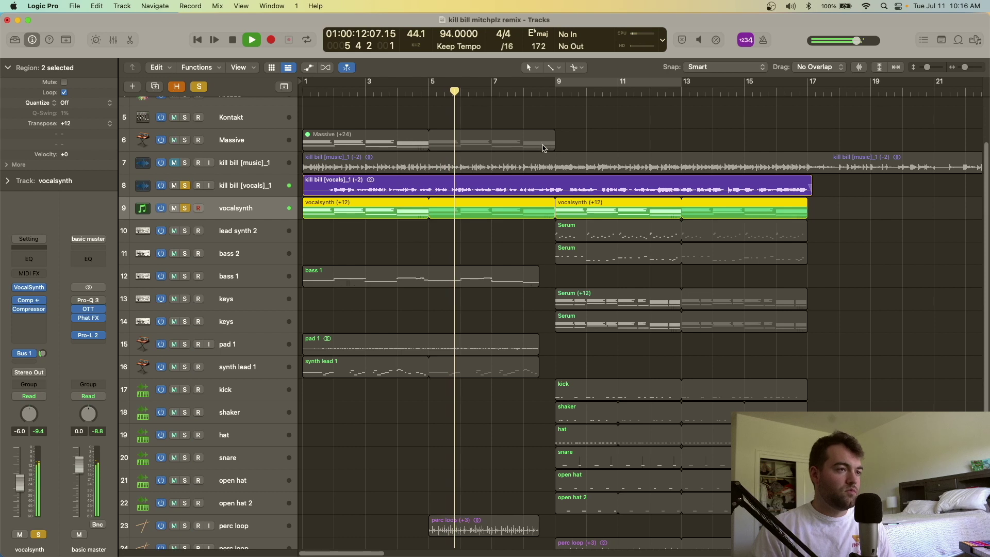
Examine the VocalSynth 2 plug-in on the vocalsynth track, close it, and play the soloed vocals on to bar 10.
{"action": "mouse_move", "coordinate": [36, 292]}
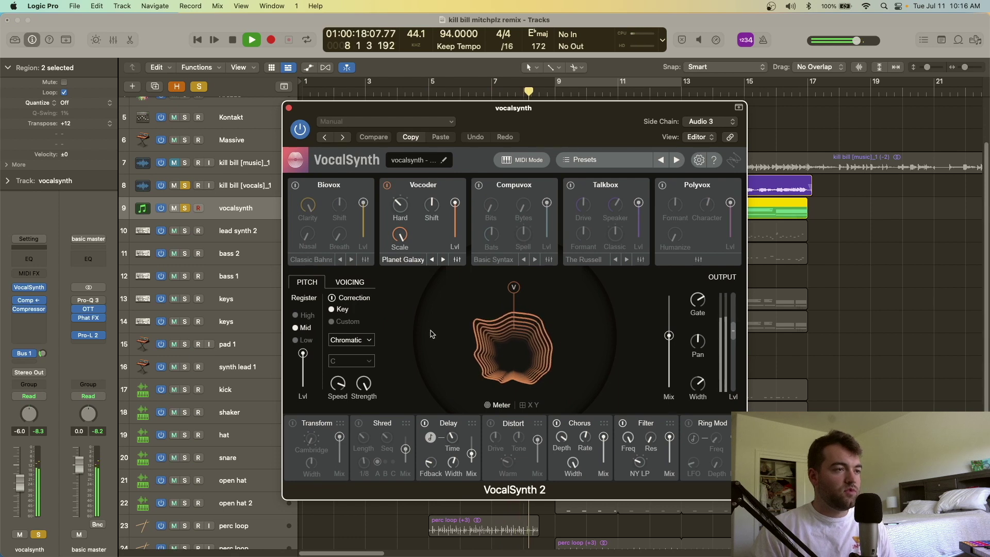
{"action": "key", "text": "space"}
{"action": "key", "text": "super+w"}
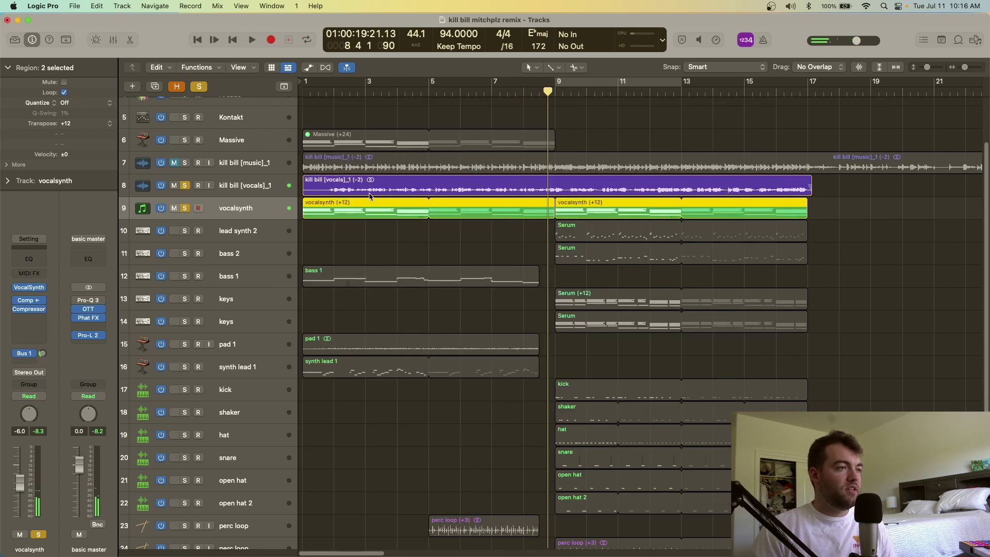
{"action": "key", "text": "space"}
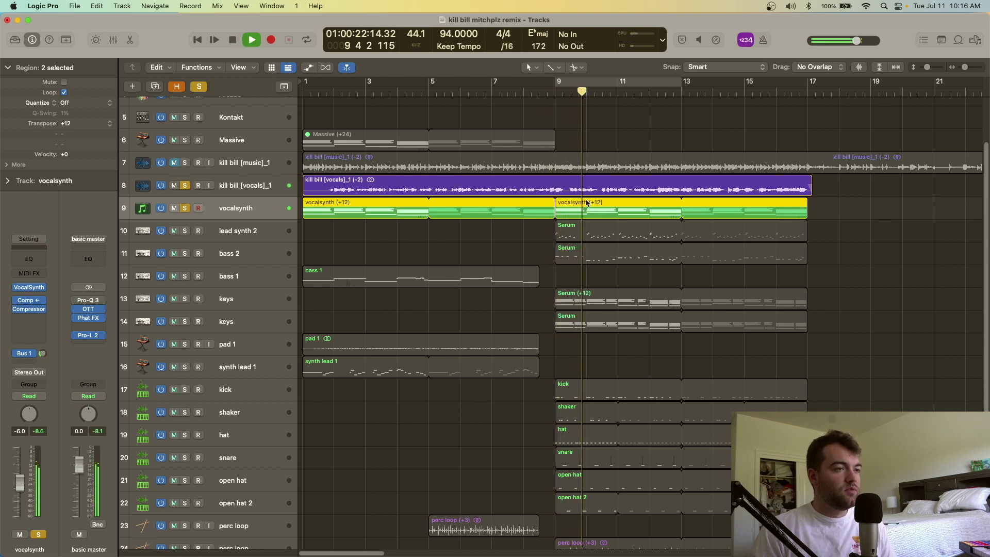
{"action": "key", "text": "space"}
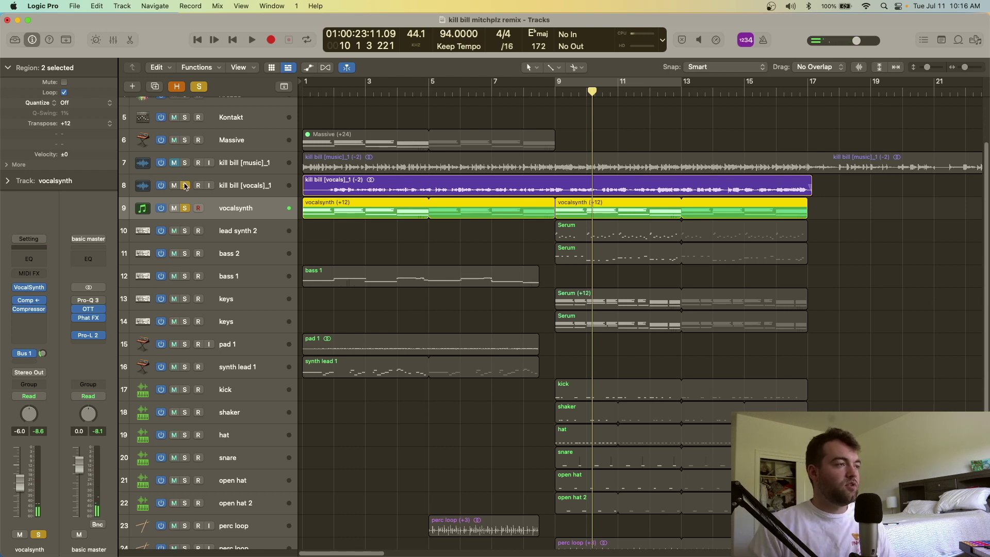
Replace the vocal solos with bass 1, pad 1 and synth lead 1 and play them from bar 1.
{"action": "left_click", "coordinate": [185, 207]}
{"action": "key", "text": "Return"}
{"action": "left_click", "coordinate": [184, 275]}
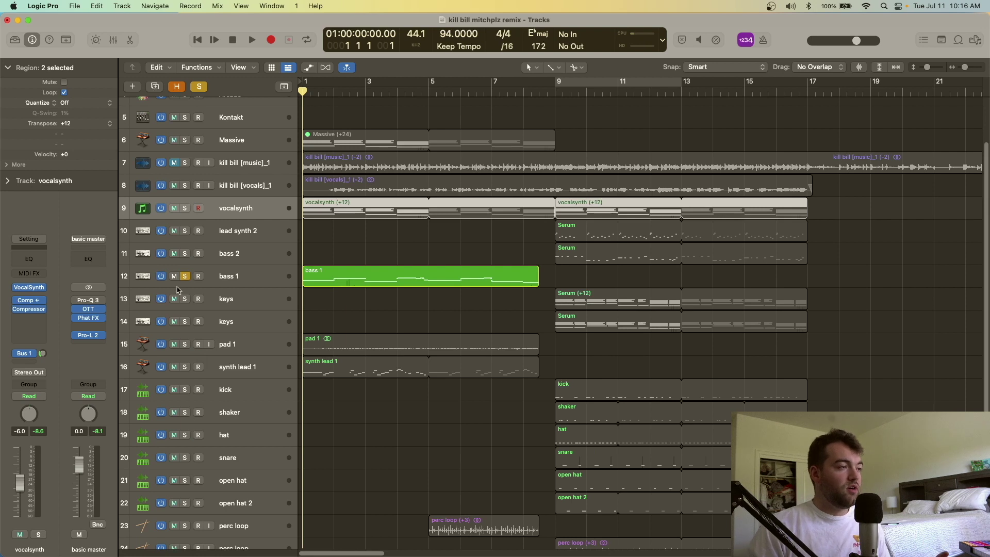
{"action": "left_click", "coordinate": [227, 281]}
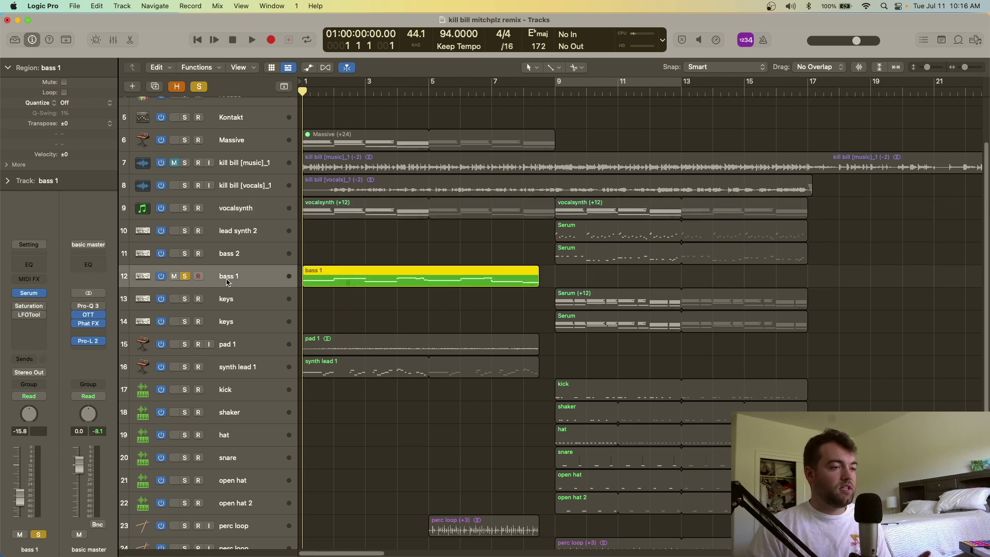
{"action": "left_click", "coordinate": [186, 344]}
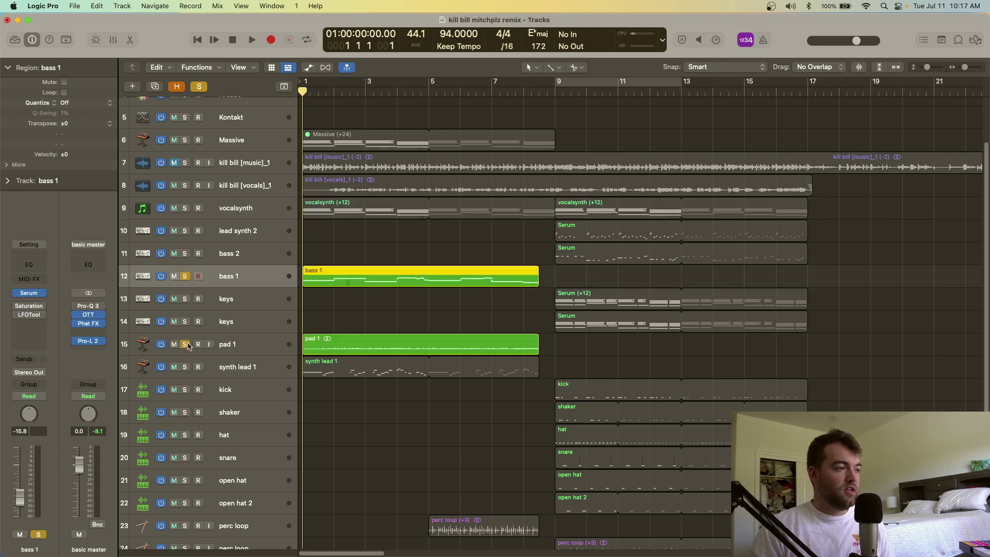
{"action": "left_click", "coordinate": [185, 367]}
{"action": "key", "text": "space"}
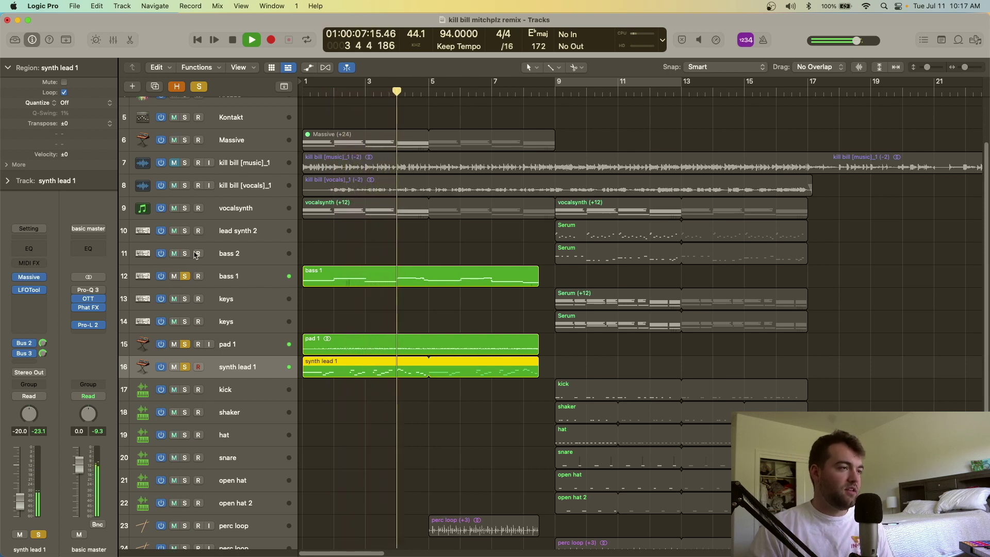
Add vocalsynth and kill bill [vocals]_1 to the solo during playback, then stop at bar 6.
{"action": "left_click", "coordinate": [184, 208]}
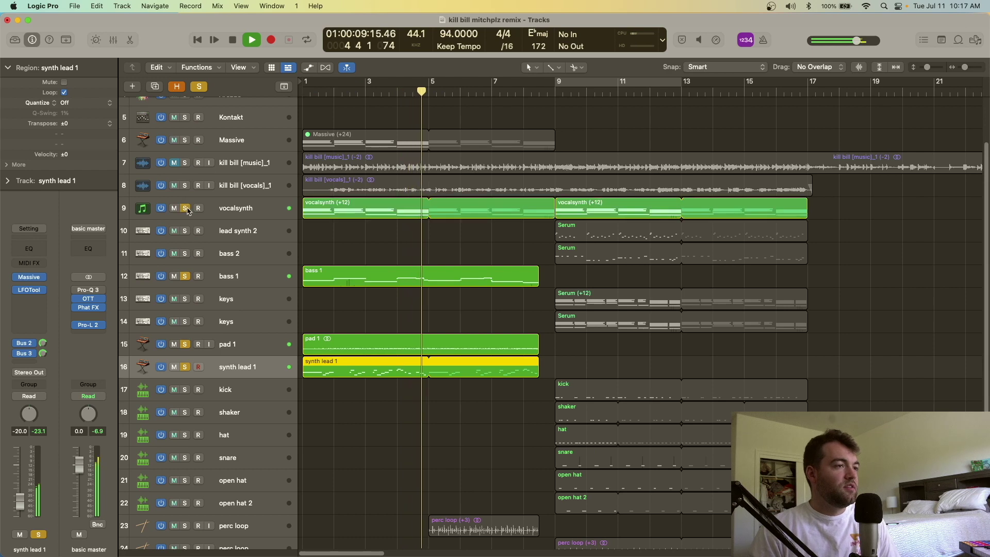
{"action": "left_click", "coordinate": [184, 185]}
{"action": "scroll", "coordinate": [434, 172], "scroll_direction": "down", "scroll_amount": 2}
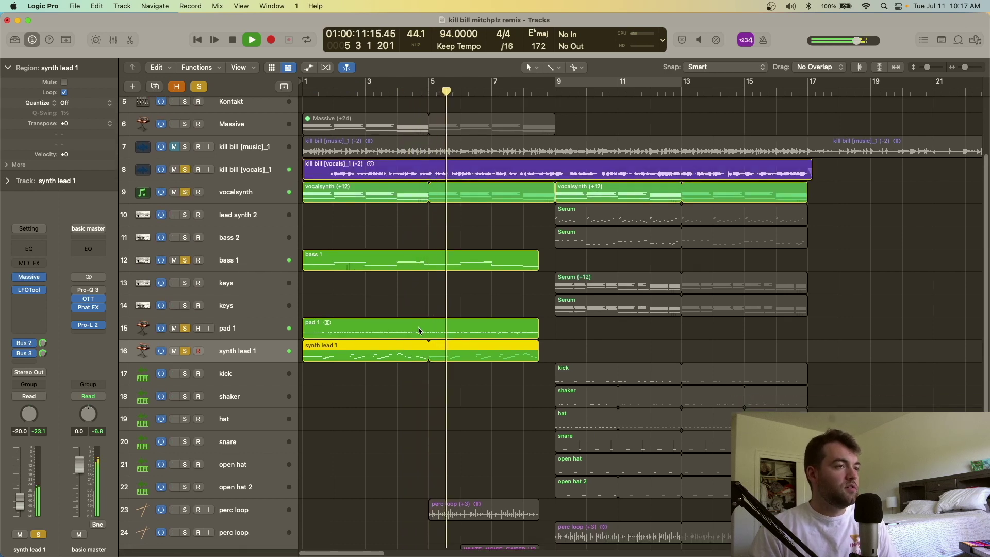
{"action": "scroll", "coordinate": [434, 172], "scroll_direction": "down", "scroll_amount": 2}
{"action": "key", "text": "space"}
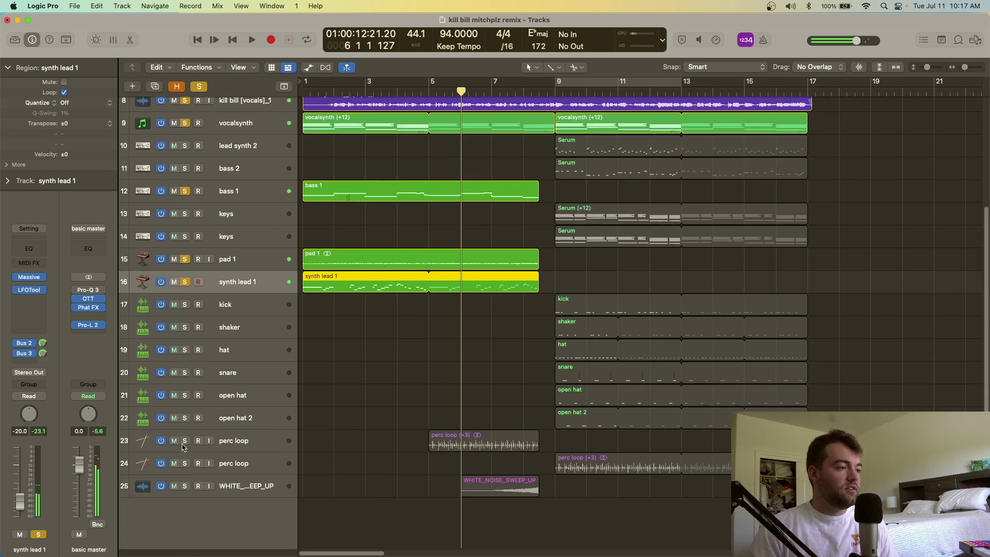
Solo the track 23 perc loop and the white noise sweep as well, and play from bar 5 to bar 9.
{"action": "left_click", "coordinate": [429, 91]}
{"action": "key", "text": "space"}
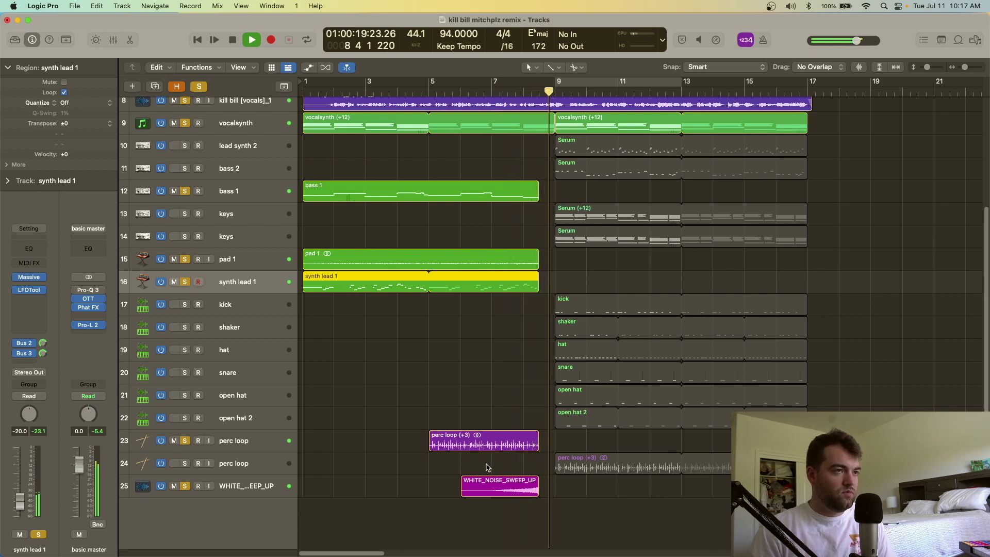
{"action": "key", "text": "space"}
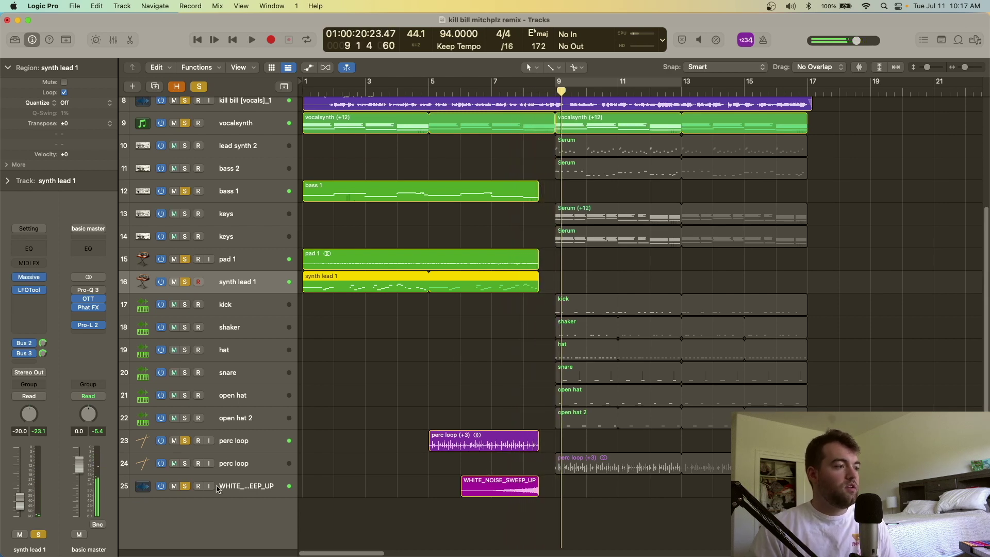
Clear the solo on all tracks and place the playhead at bar 9.
{"action": "left_click", "coordinate": [185, 485], "text": "alt"}
{"action": "scroll", "coordinate": [360, 360], "scroll_direction": "up", "scroll_amount": 3}
{"action": "scroll", "coordinate": [516, 93], "scroll_direction": "right", "scroll_amount": 2}
{"action": "left_click_drag", "start_coordinate": [497, 93], "coordinate": [506, 93]}
{"action": "scroll", "coordinate": [513, 176], "scroll_direction": "up", "scroll_amount": 2}
{"action": "scroll", "coordinate": [531, 177], "scroll_direction": "right", "scroll_amount": 2}
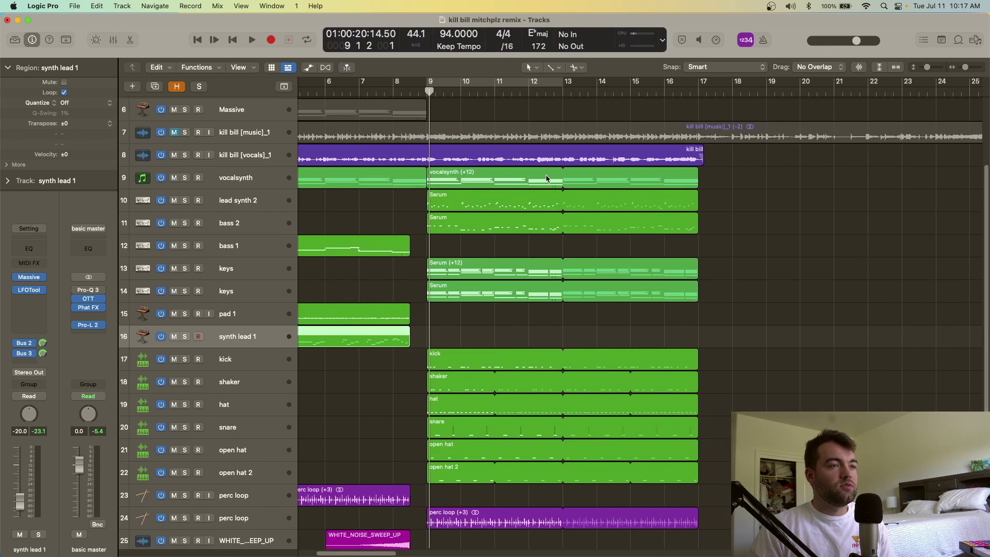
{"action": "left_click", "coordinate": [422, 95]}
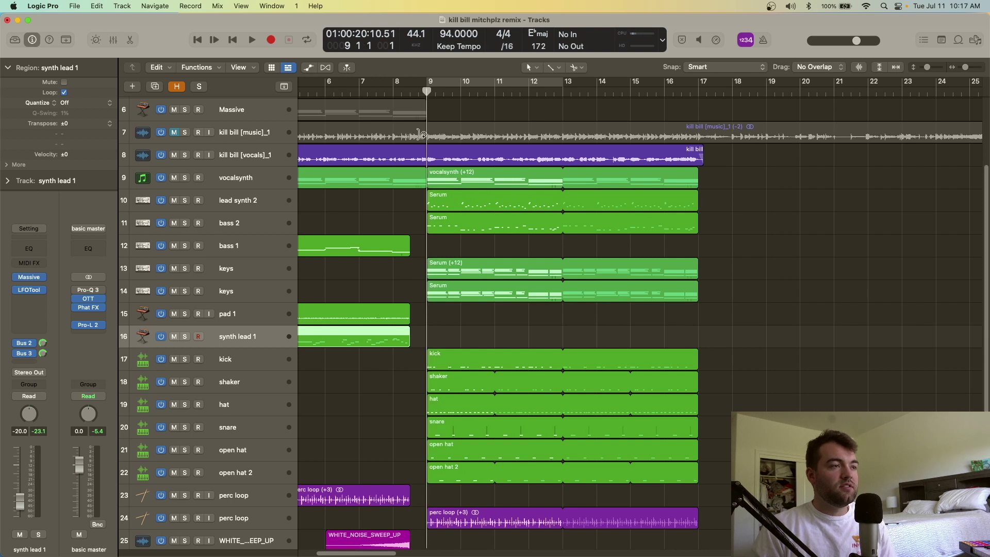
Solo lead synth 2, bass 2 and both keys tracks and play them from bar 9.
{"action": "left_click", "coordinate": [185, 202]}
{"action": "left_click", "coordinate": [184, 223]}
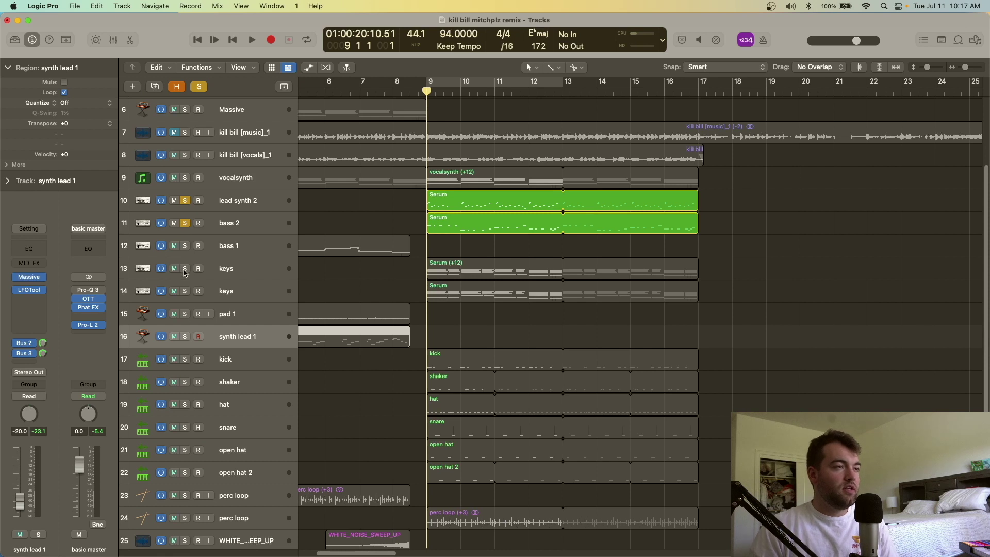
{"action": "left_click_drag", "start_coordinate": [185, 273], "coordinate": [186, 289]}
{"action": "key", "text": "space"}
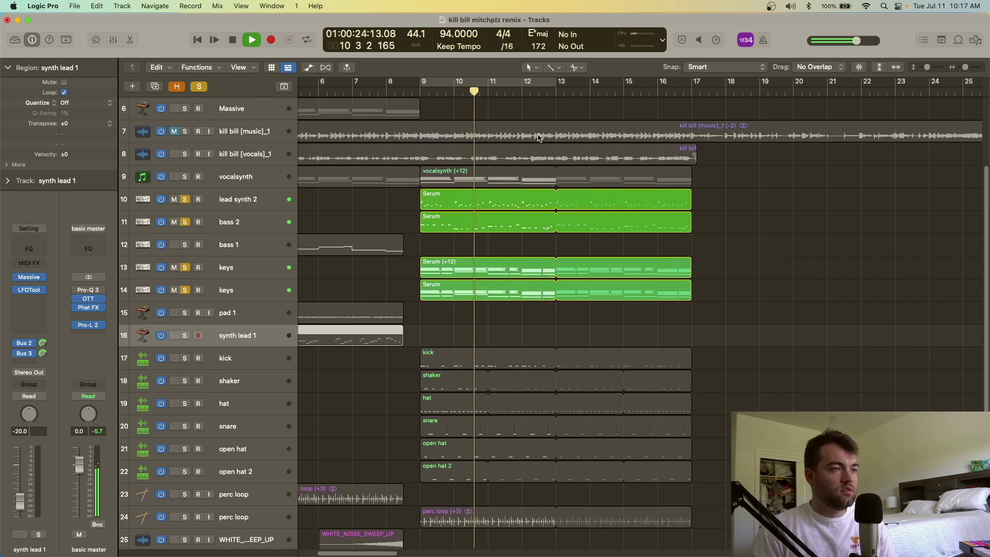
{"action": "scroll", "coordinate": [535, 147], "scroll_direction": "up", "scroll_amount": 1}
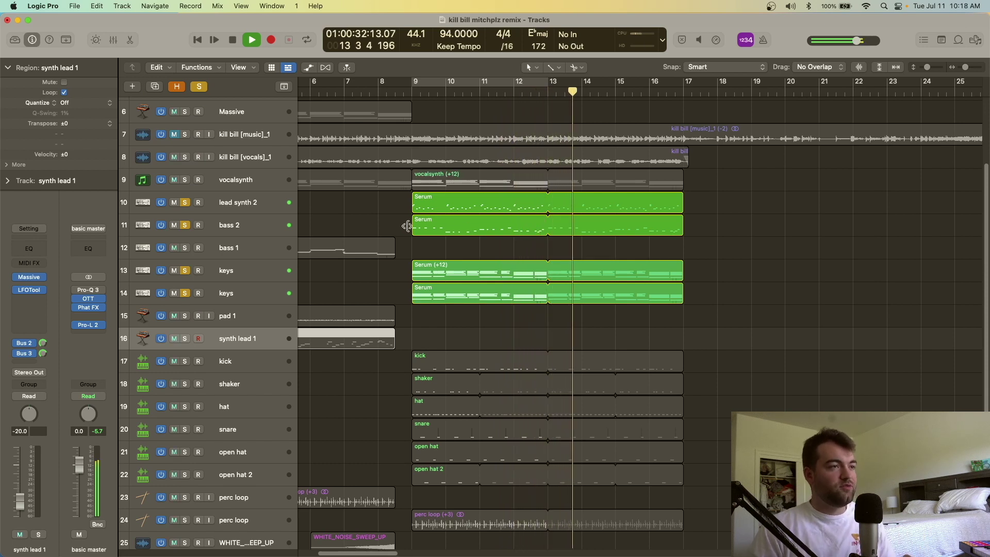
Add vocalsynth to the solo during playback, then stop and return the playhead to bar 9.
{"action": "left_click", "coordinate": [185, 181]}
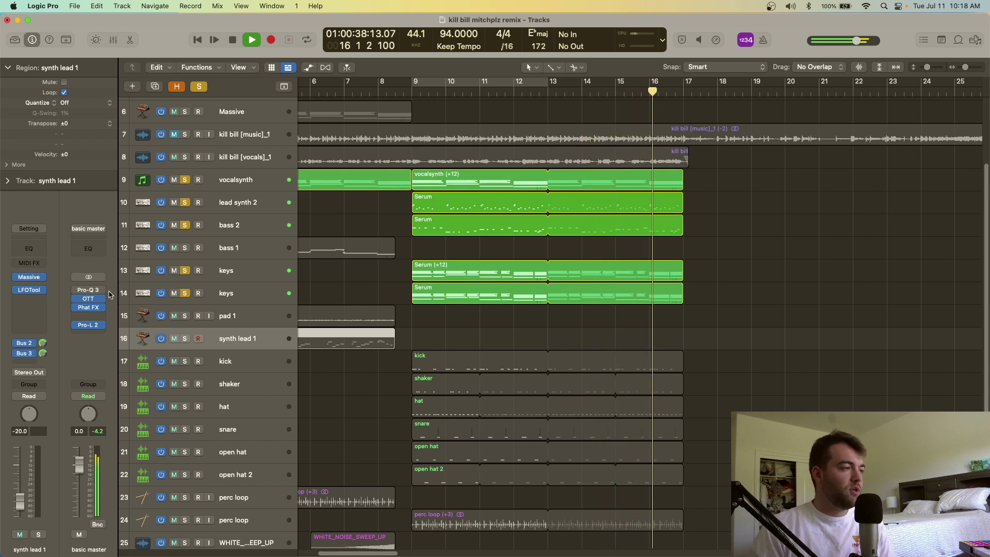
{"action": "key", "text": "space"}
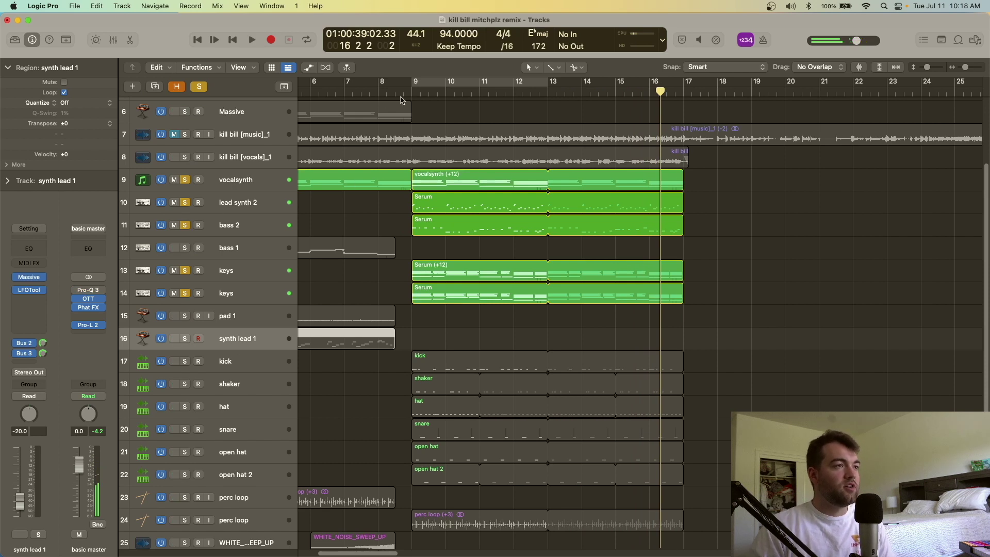
{"action": "key", "text": "Return"}
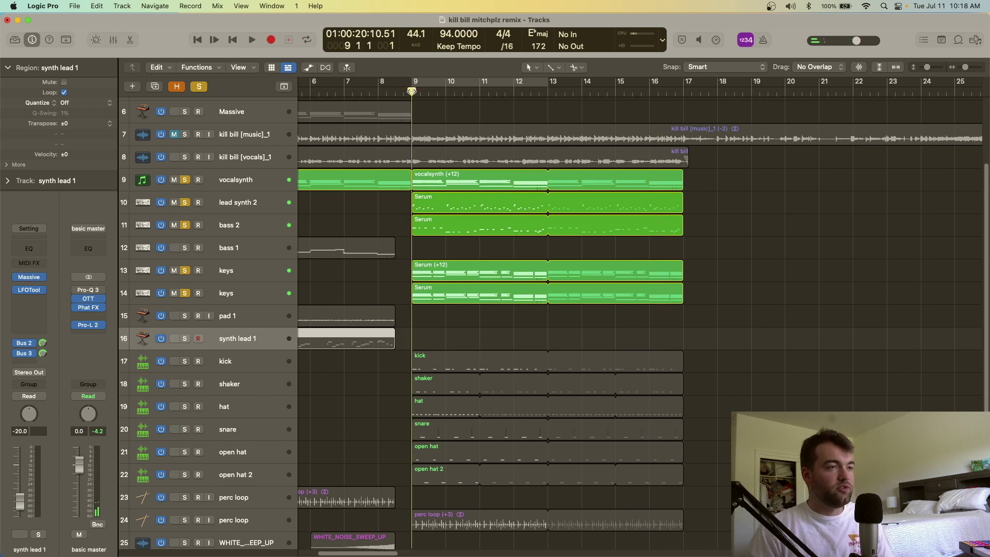
Add the kick to the solo and play the section from bar 9.
{"action": "left_click", "coordinate": [186, 361]}
{"action": "key", "text": "space"}
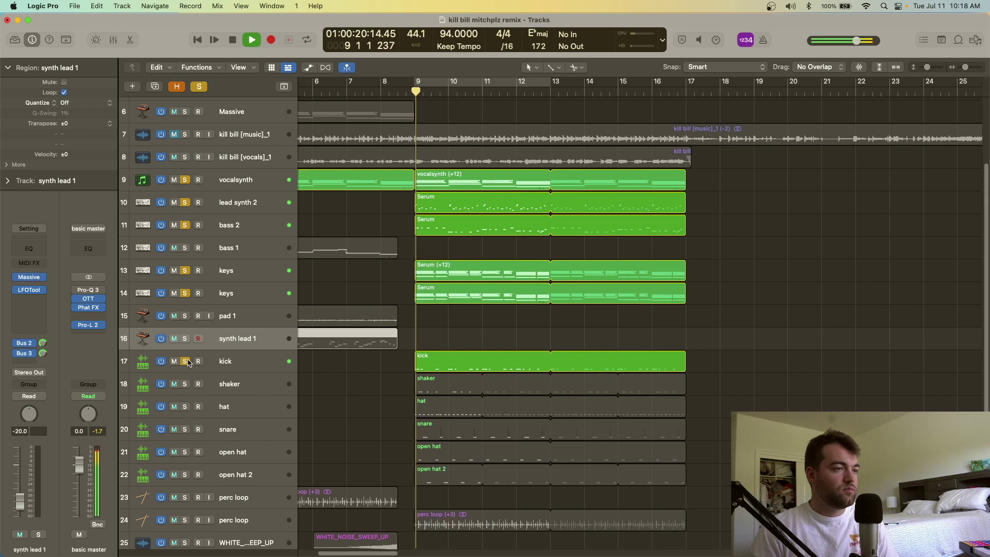
{"action": "scroll", "coordinate": [191, 357], "scroll_direction": "left", "scroll_amount": 3}
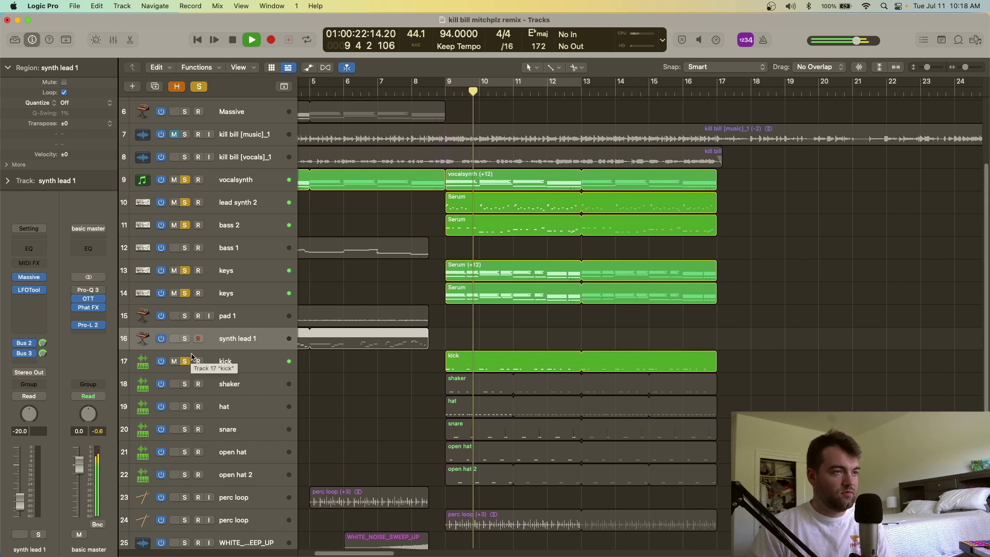
{"action": "scroll", "coordinate": [520, 323], "scroll_direction": "left", "scroll_amount": 3}
{"action": "scroll", "coordinate": [520, 321], "scroll_direction": "left", "scroll_amount": 3}
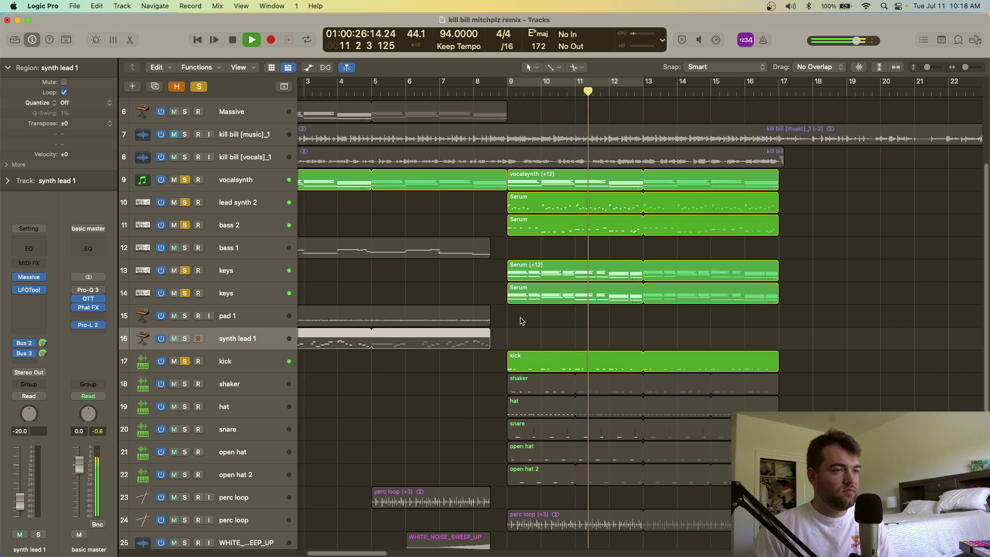
{"action": "scroll", "coordinate": [525, 322], "scroll_direction": "right", "scroll_amount": 2}
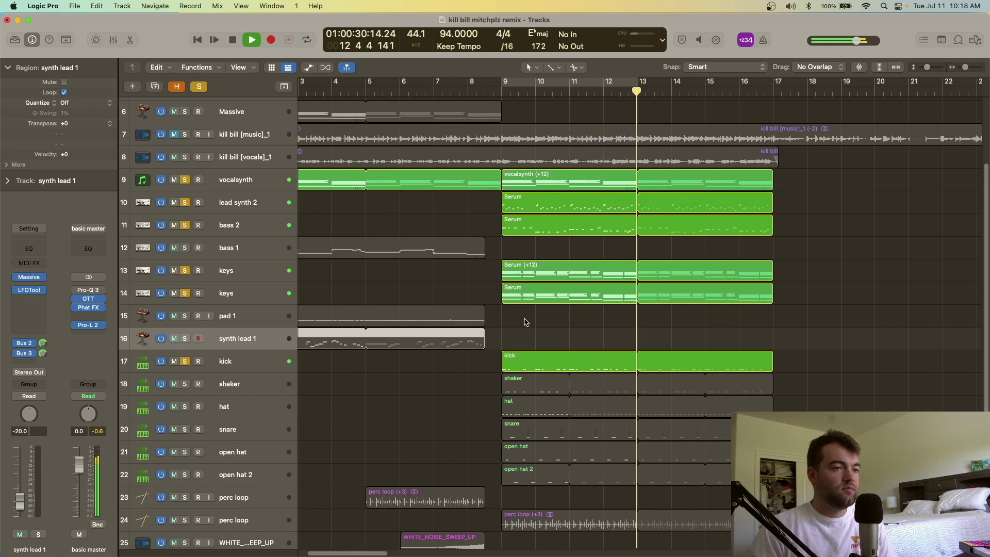
Stop playback, add the shaker to the solo and replay the section from bar 9.
{"action": "key", "text": "space"}
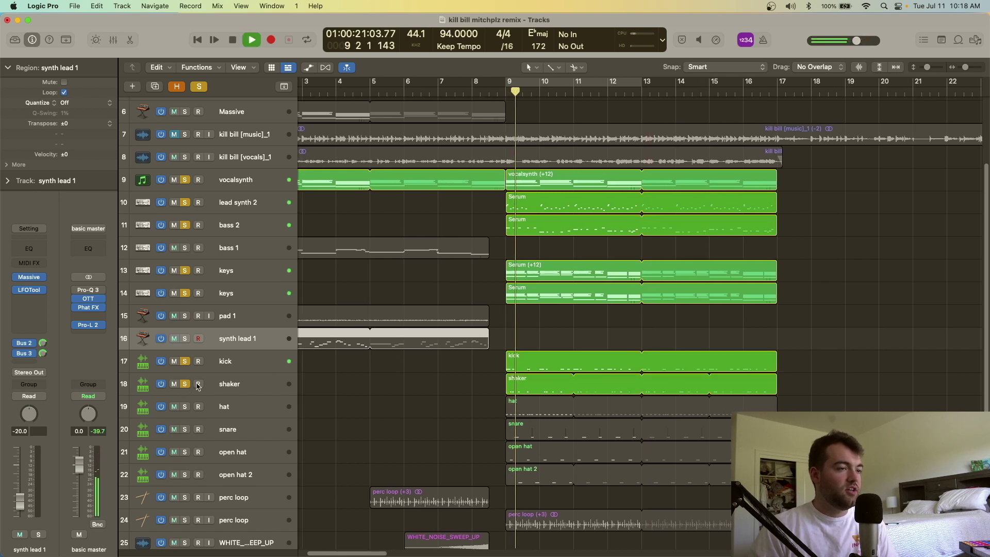
{"action": "scroll", "coordinate": [294, 395], "scroll_direction": "left", "scroll_amount": 3}
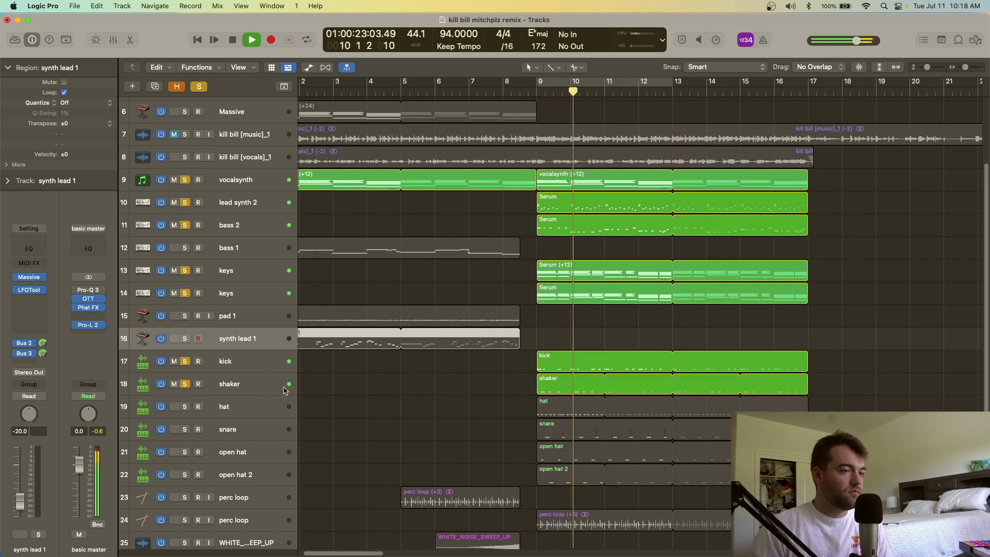
Add the hat, snare, open hat and open hat 2 tracks to the solo one after another during playback.
{"action": "left_click", "coordinate": [184, 406]}
{"action": "scroll", "coordinate": [185, 412], "scroll_direction": "left", "scroll_amount": 1}
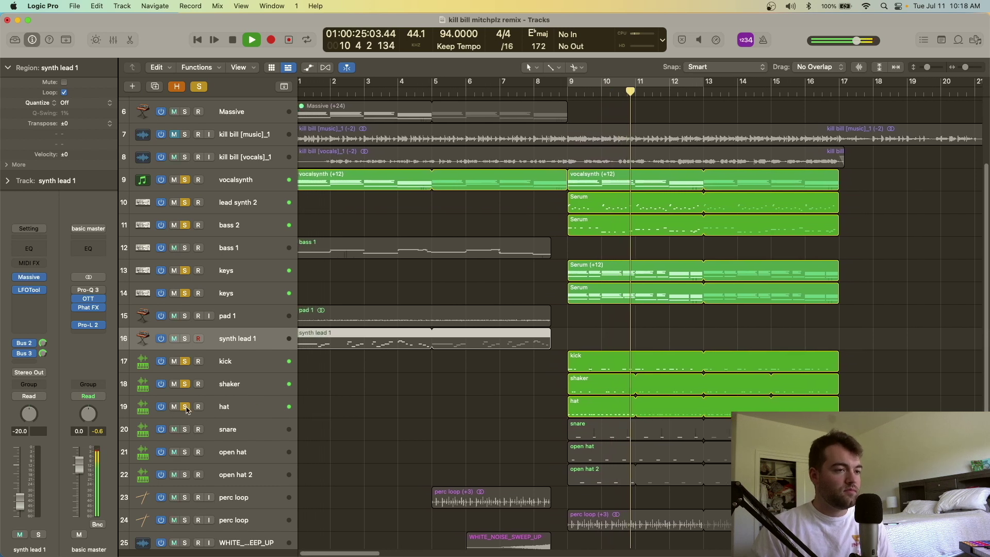
{"action": "left_click", "coordinate": [184, 429]}
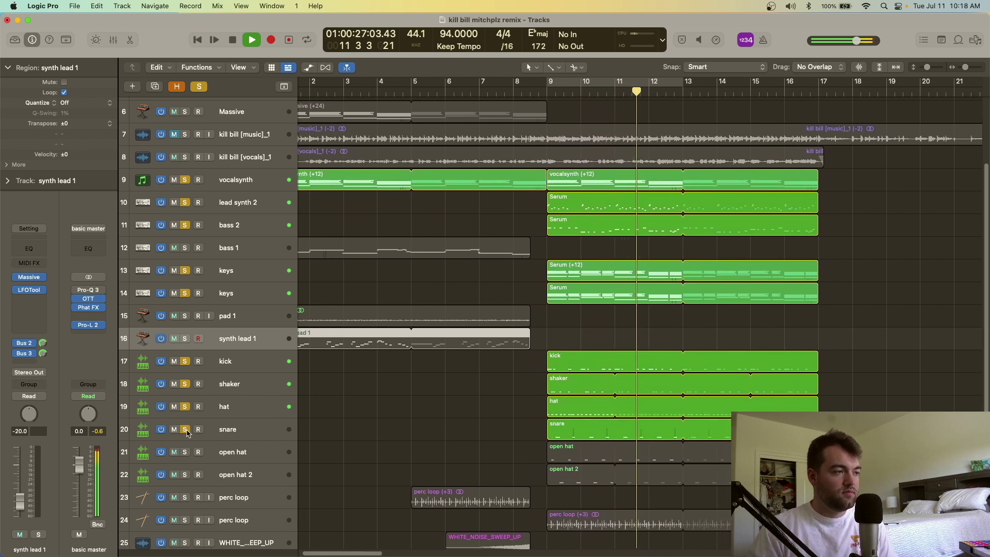
{"action": "left_click", "coordinate": [184, 451]}
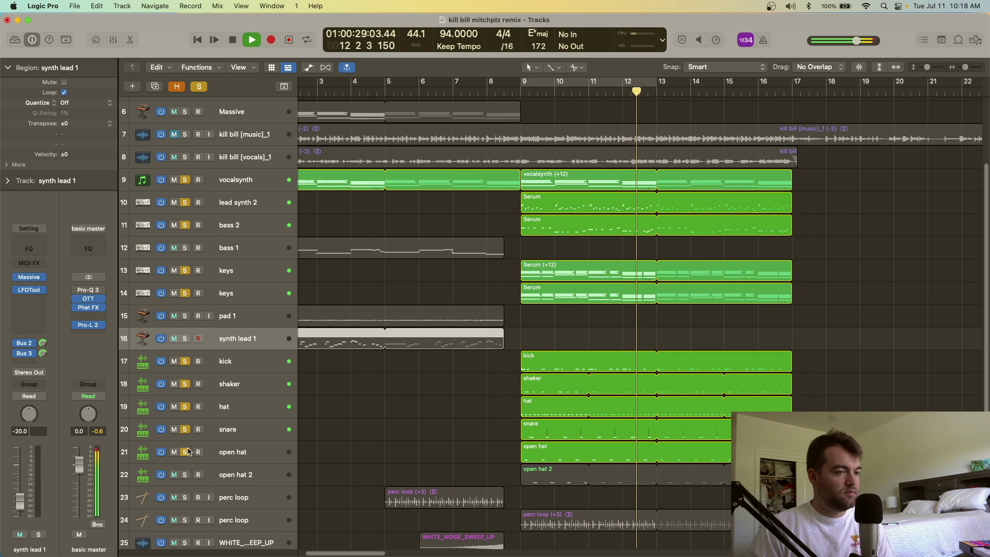
{"action": "left_click", "coordinate": [185, 474]}
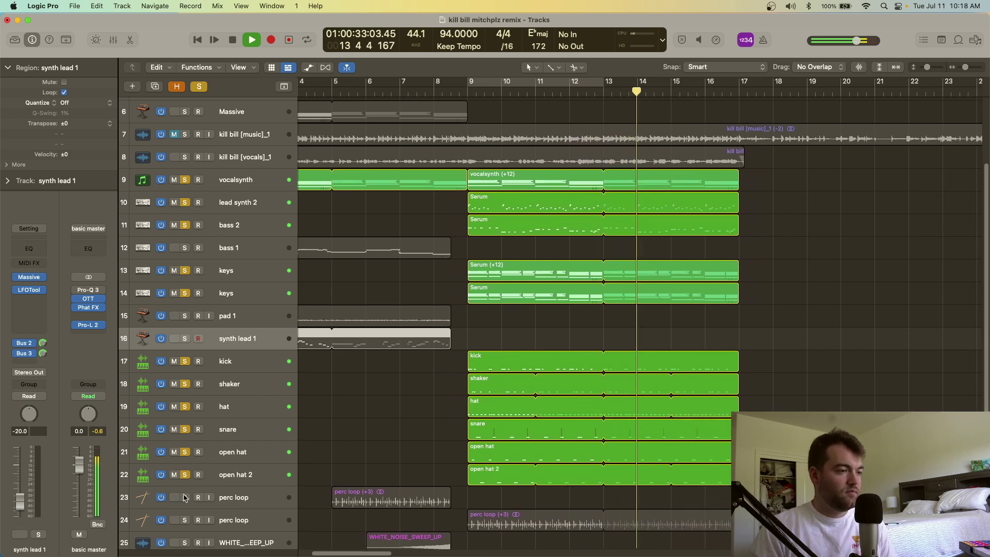
Add the perc loop on track 24 to the solo, resume playback to near bar 17, and stop.
{"action": "scroll", "coordinate": [208, 490], "scroll_direction": "down", "scroll_amount": 3}
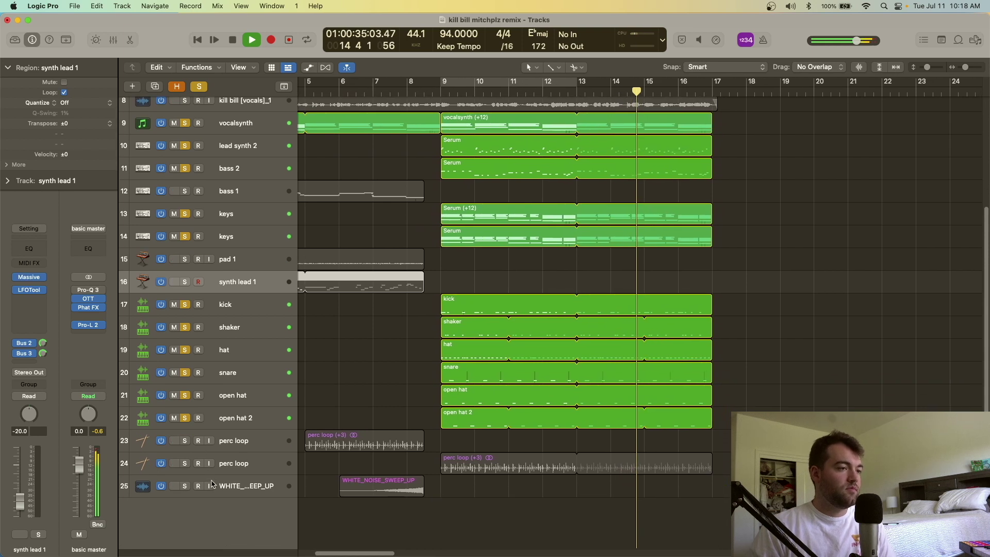
{"action": "left_click", "coordinate": [201, 459]}
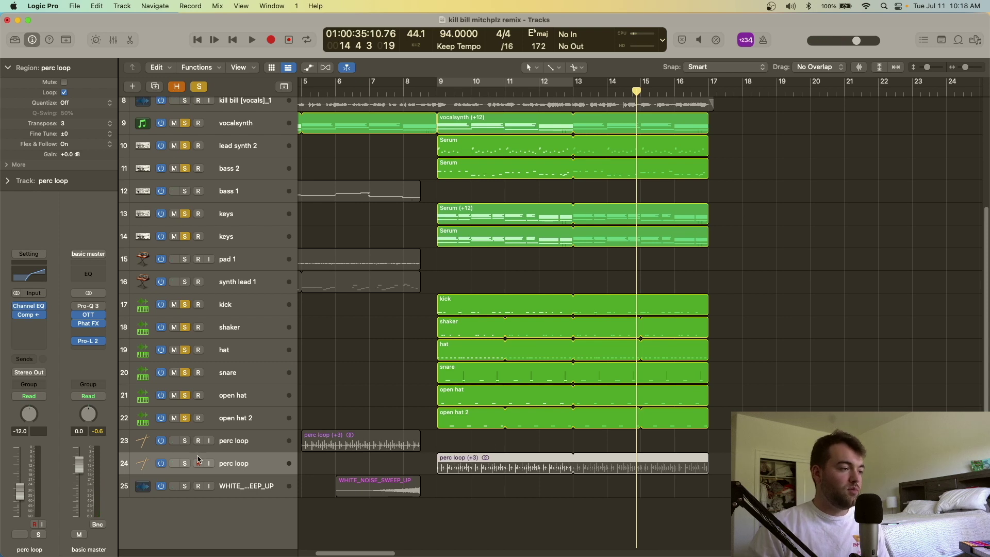
{"action": "left_click", "coordinate": [185, 463]}
{"action": "key", "text": "space"}
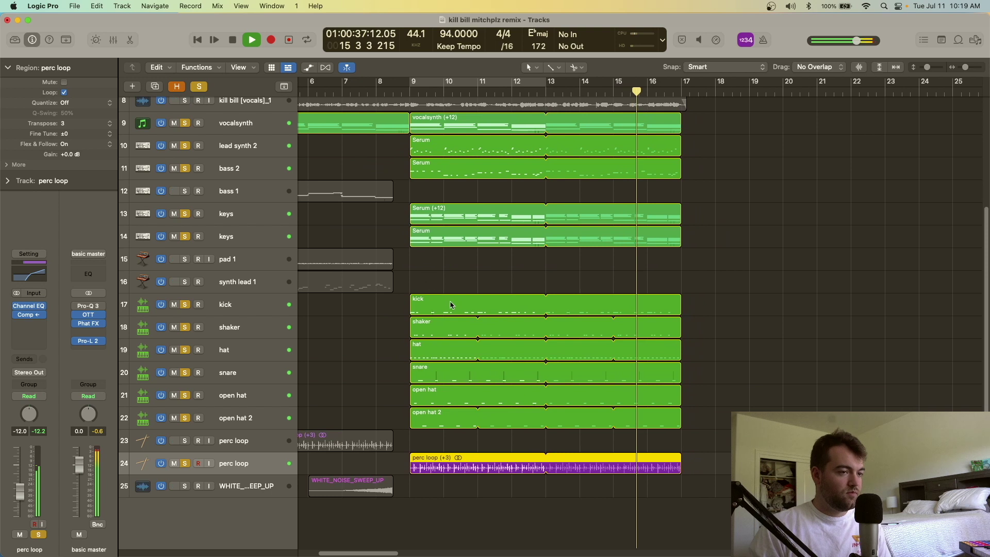
{"action": "scroll", "coordinate": [576, 438], "scroll_direction": "up", "scroll_amount": 1}
{"action": "scroll", "coordinate": [575, 438], "scroll_direction": "up", "scroll_amount": 1}
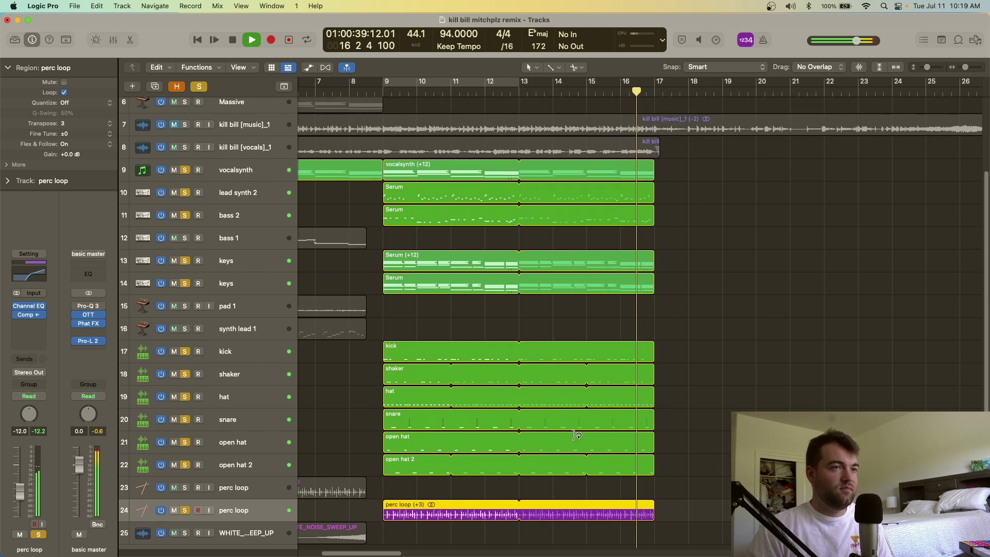
{"action": "key", "text": "space"}
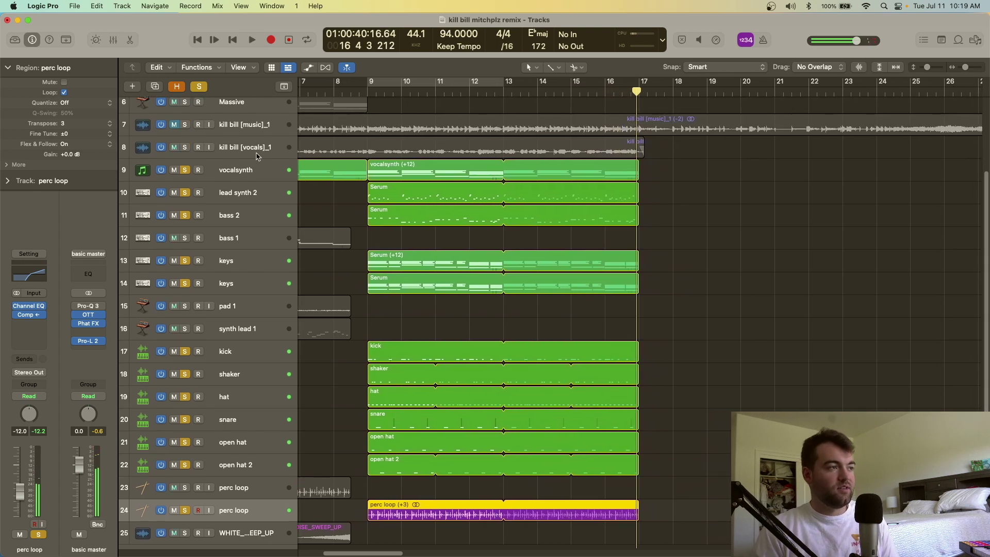
Clear all track solos and play the full arrangement from the beginning of the project.
{"action": "left_click", "coordinate": [199, 86]}
{"action": "key", "text": "Return"}
{"action": "key", "text": "space"}
{"action": "scroll", "coordinate": [647, 280], "scroll_direction": "down", "scroll_amount": 3}
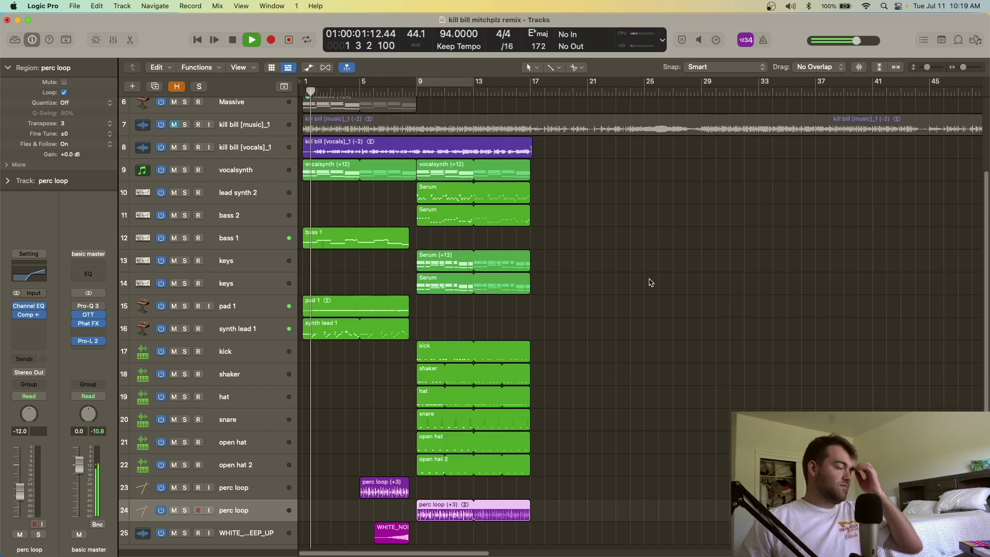